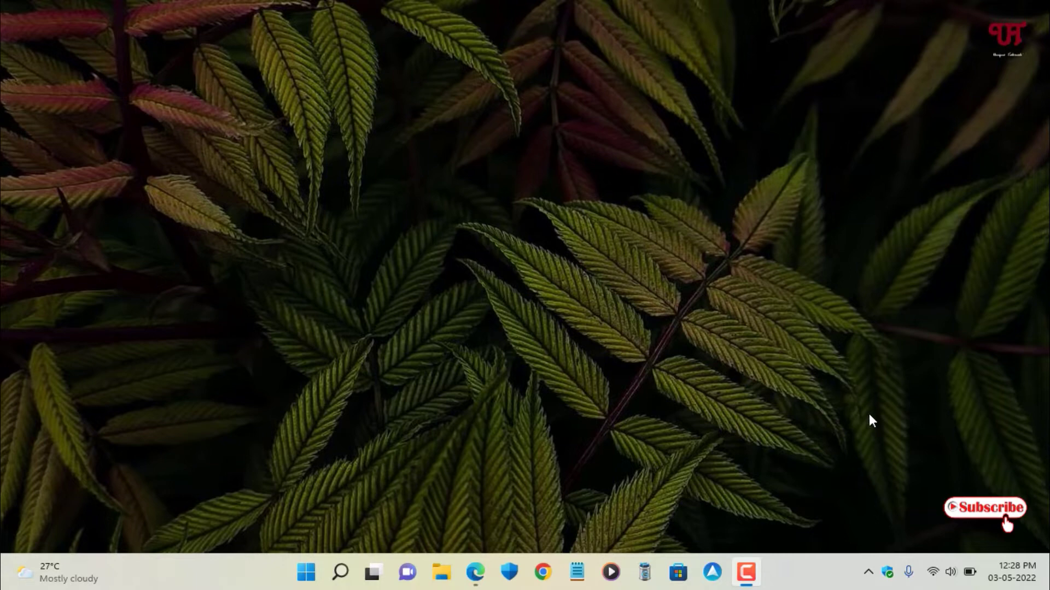
Step: Check the screen brightness in Quick Settings, then dismiss it
{"action": "left_click", "coordinate": [940, 572]}
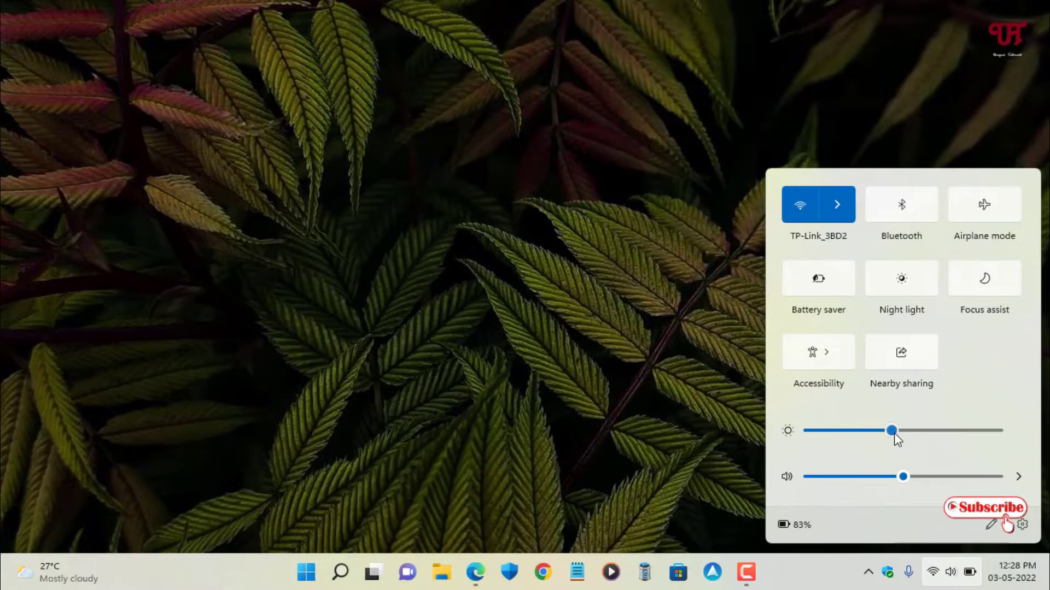
{"action": "mouse_move", "coordinate": [895, 435]}
{"action": "left_click", "coordinate": [646, 350]}
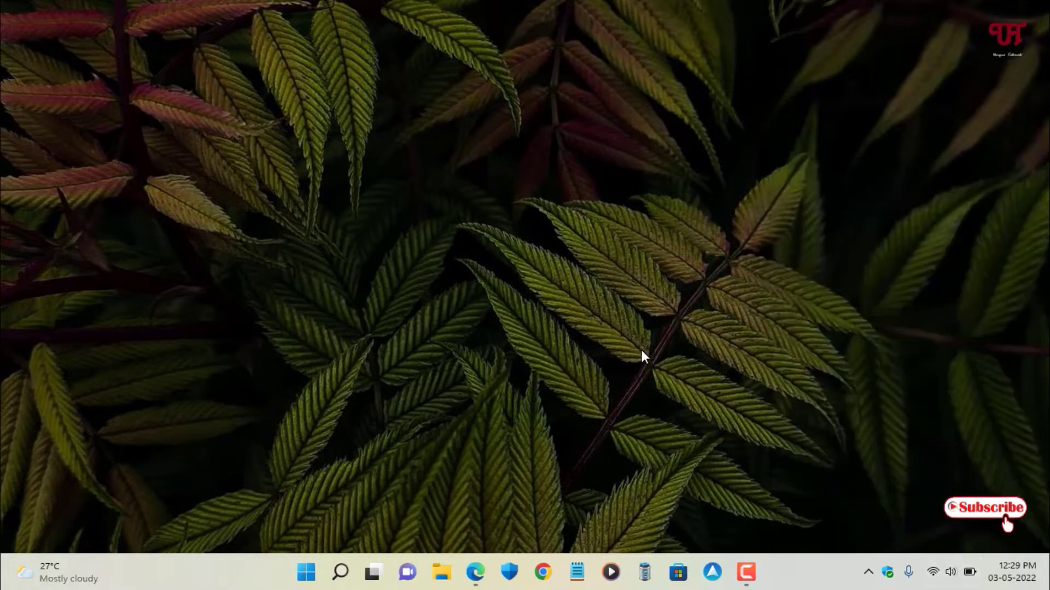
Step: Download DimScreen.zip from the DC Members DimScreen page in Edge
{"action": "left_click", "coordinate": [475, 572]}
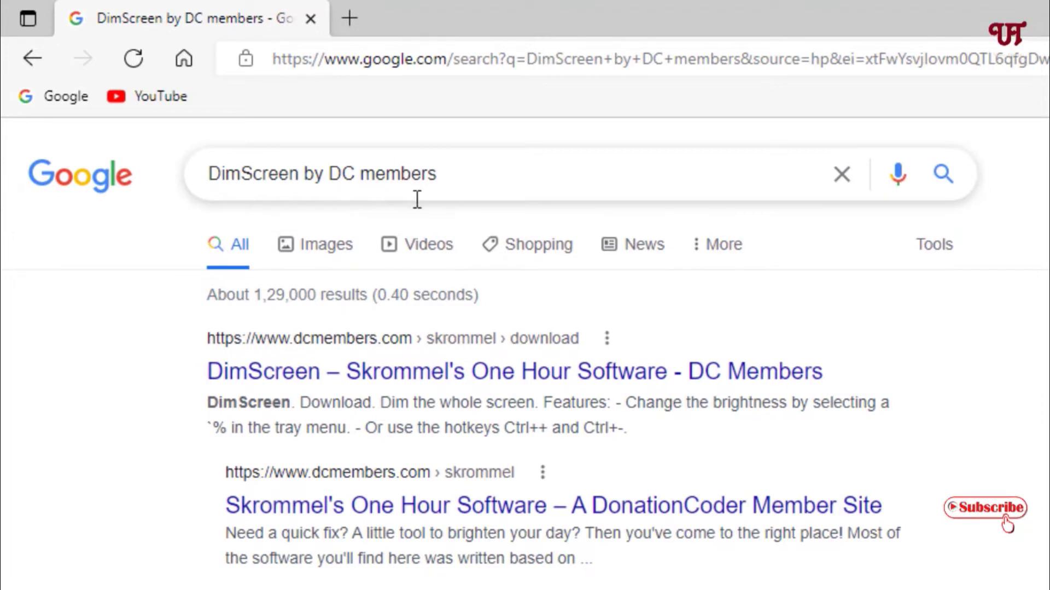
{"action": "left_click", "coordinate": [337, 374]}
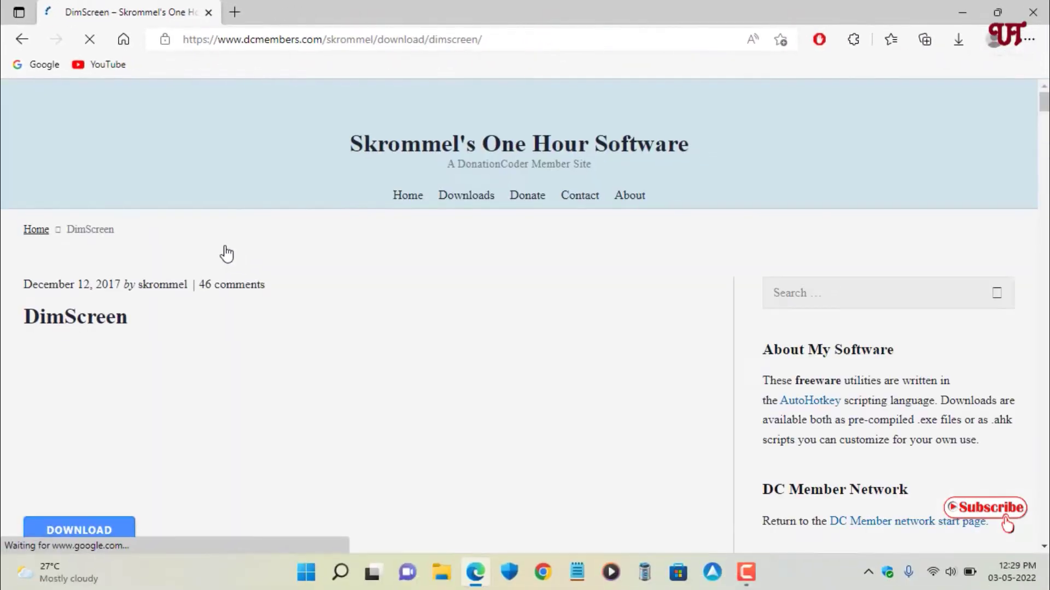
{"action": "scroll", "coordinate": [229, 265], "scroll_direction": "down", "scroll_amount": 3}
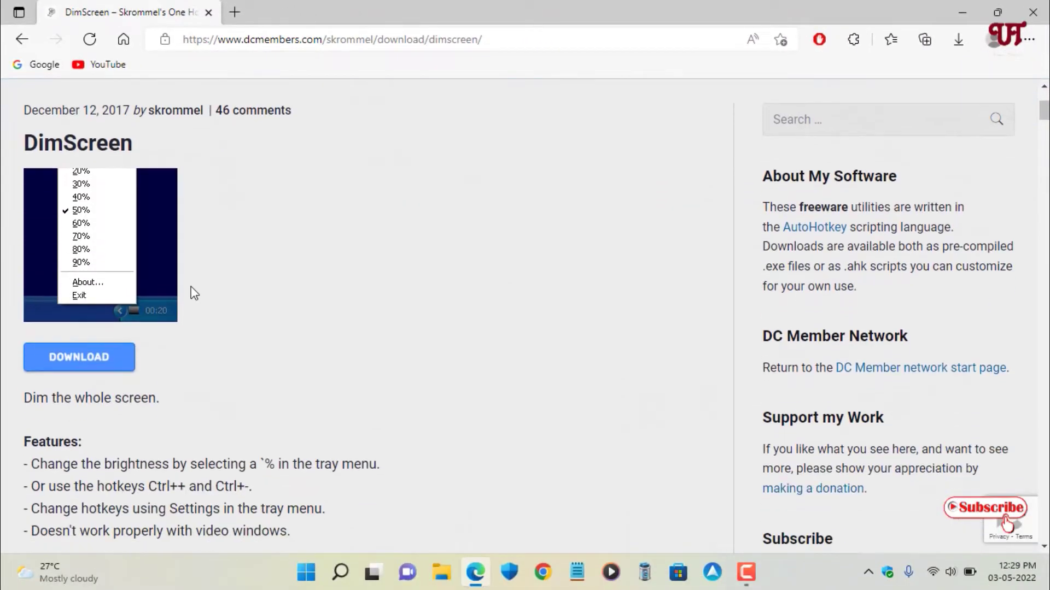
{"action": "left_click", "coordinate": [109, 362]}
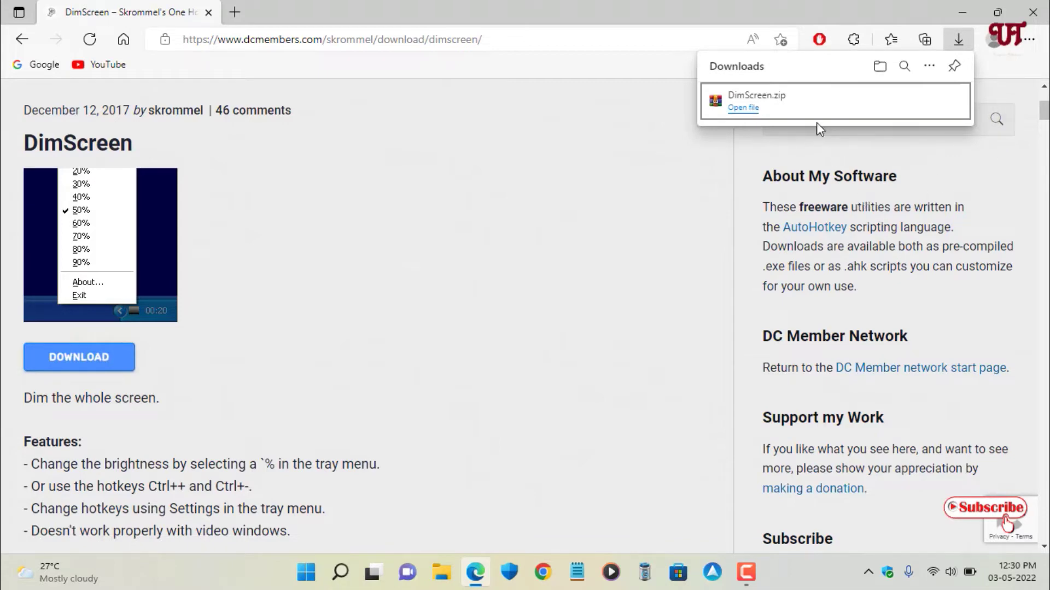
Step: Show the downloaded DimScreen.zip in its Downloads folder and close the downloads list
{"action": "mouse_move", "coordinate": [820, 125]}
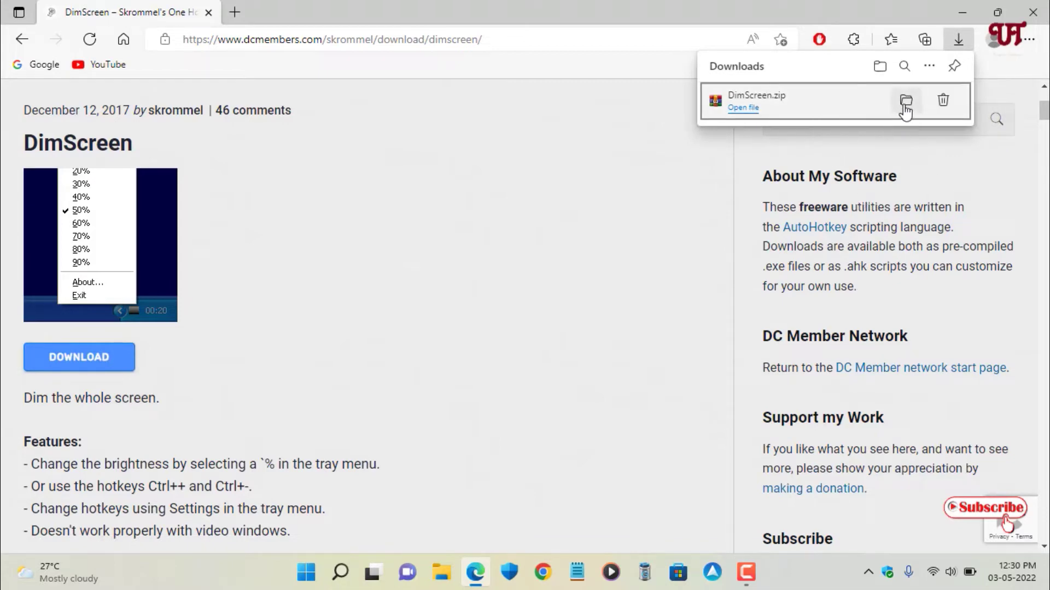
{"action": "left_click", "coordinate": [905, 107]}
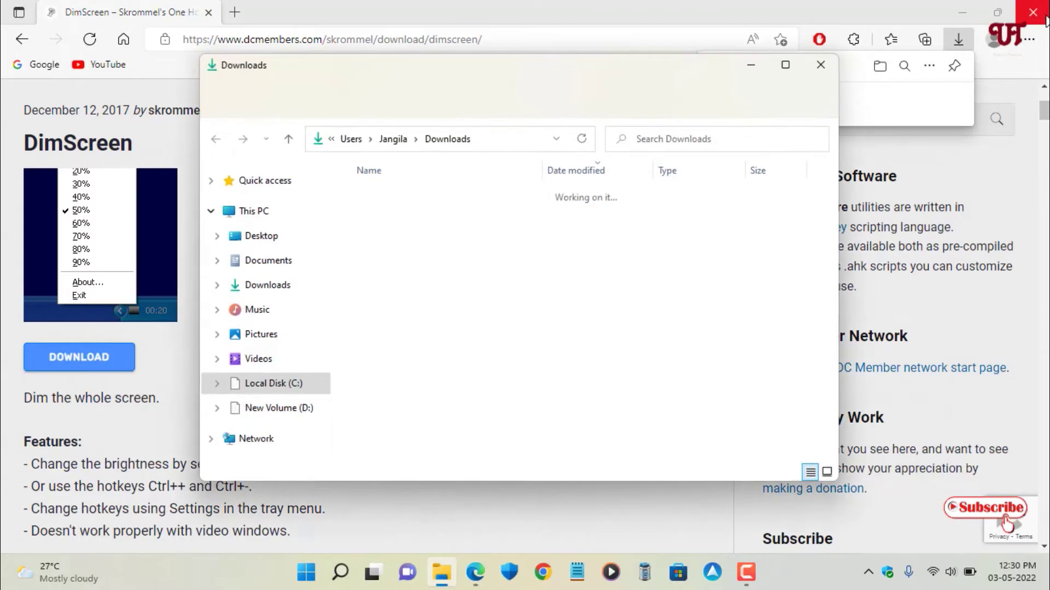
{"action": "left_click", "coordinate": [1043, 21]}
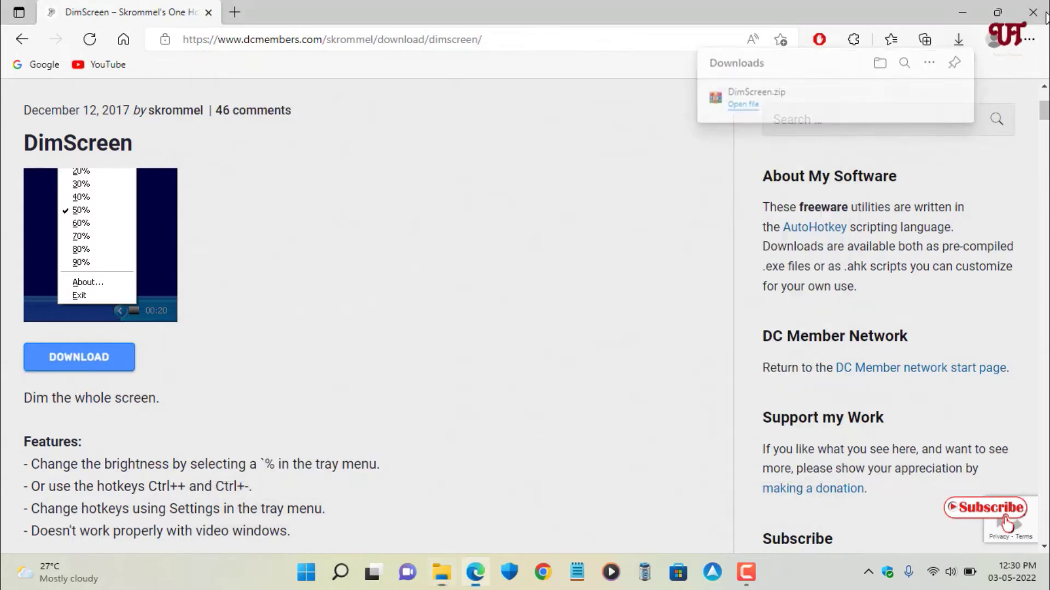
Step: Close Edge and extract DimScreen.zip into Downloads\DimScreen with WinRAR, then close WinRAR
{"action": "left_click", "coordinate": [1046, 17]}
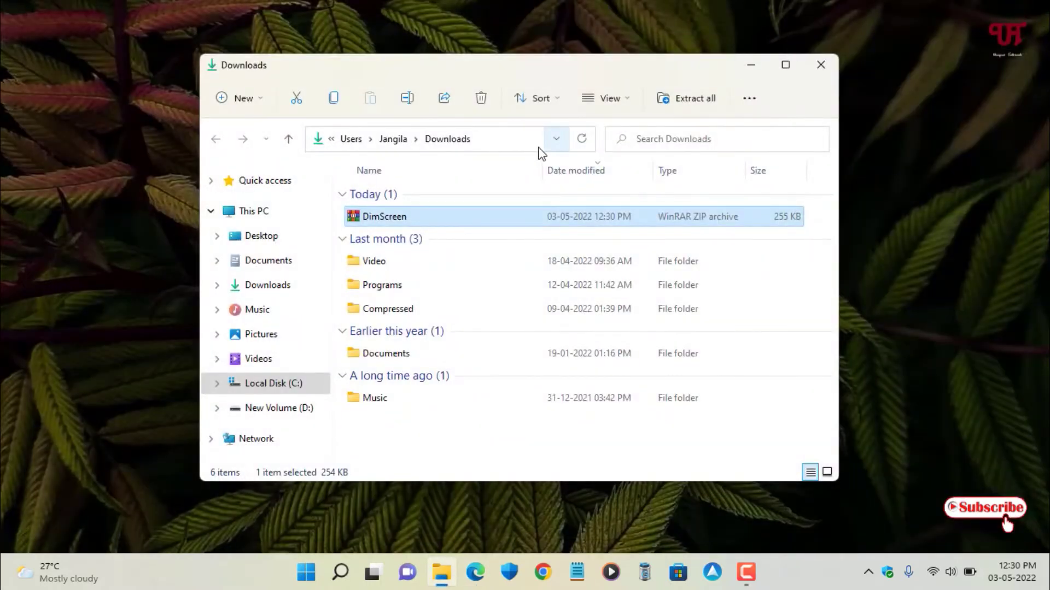
{"action": "double_click", "coordinate": [426, 222]}
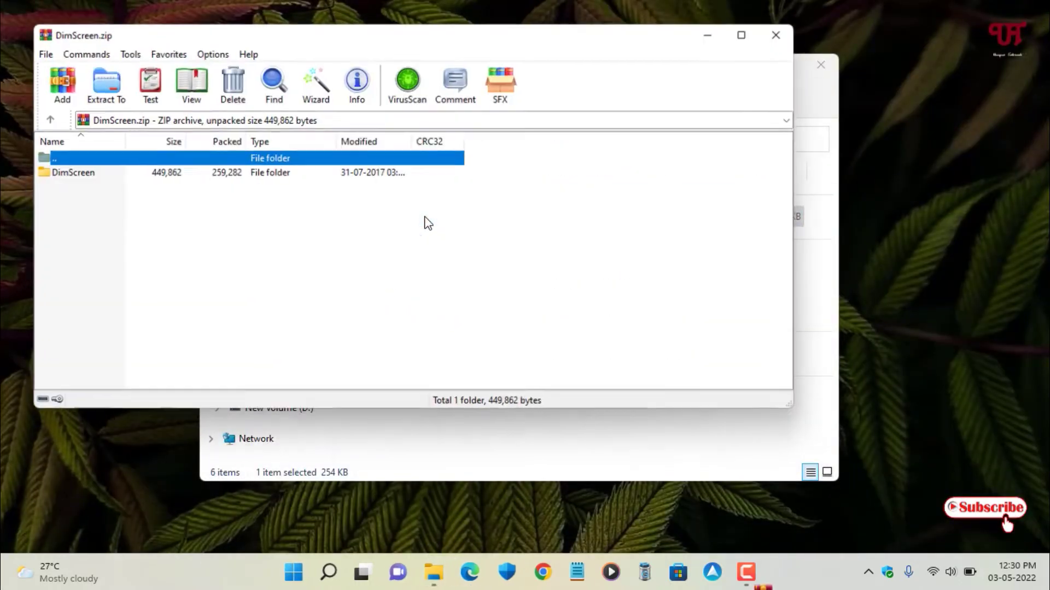
{"action": "left_click", "coordinate": [101, 82]}
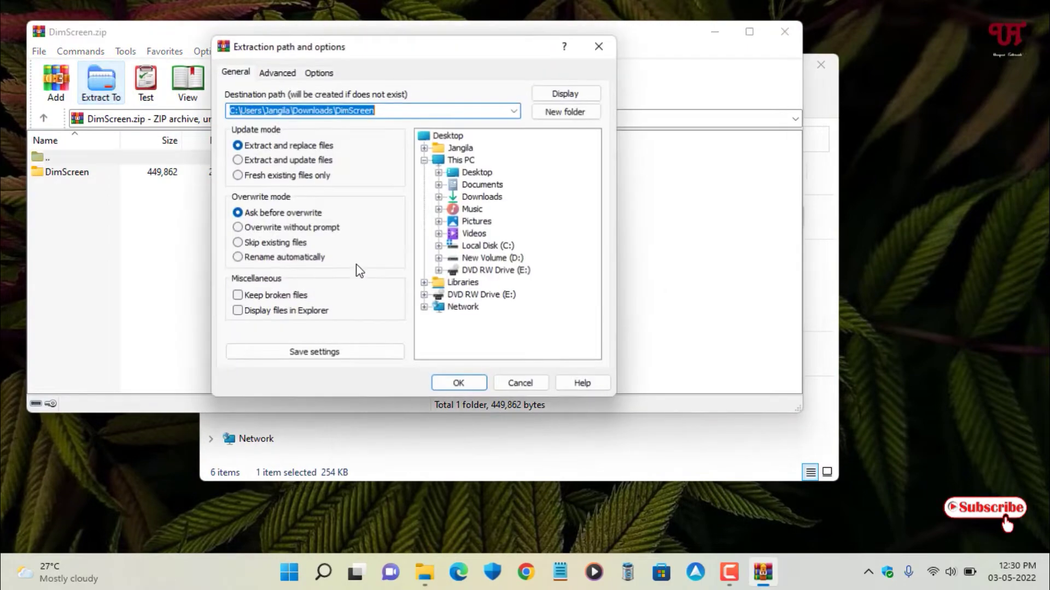
{"action": "left_click", "coordinate": [459, 382]}
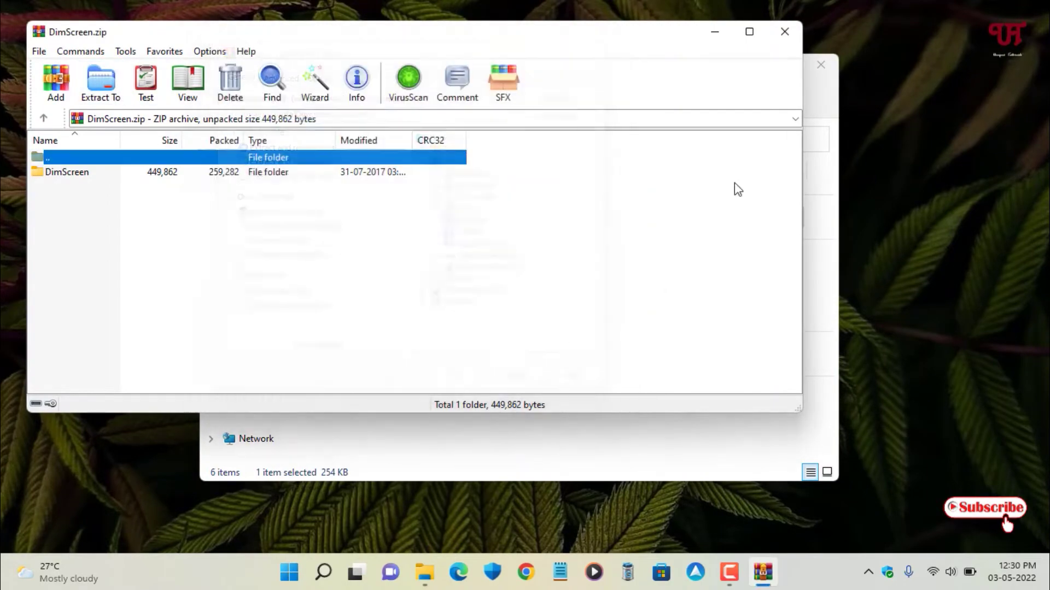
{"action": "left_click", "coordinate": [792, 35]}
Step: Run the DimScreen application from Downloads\DimScreen\DimScreen to dim the screen
{"action": "double_click", "coordinate": [386, 240]}
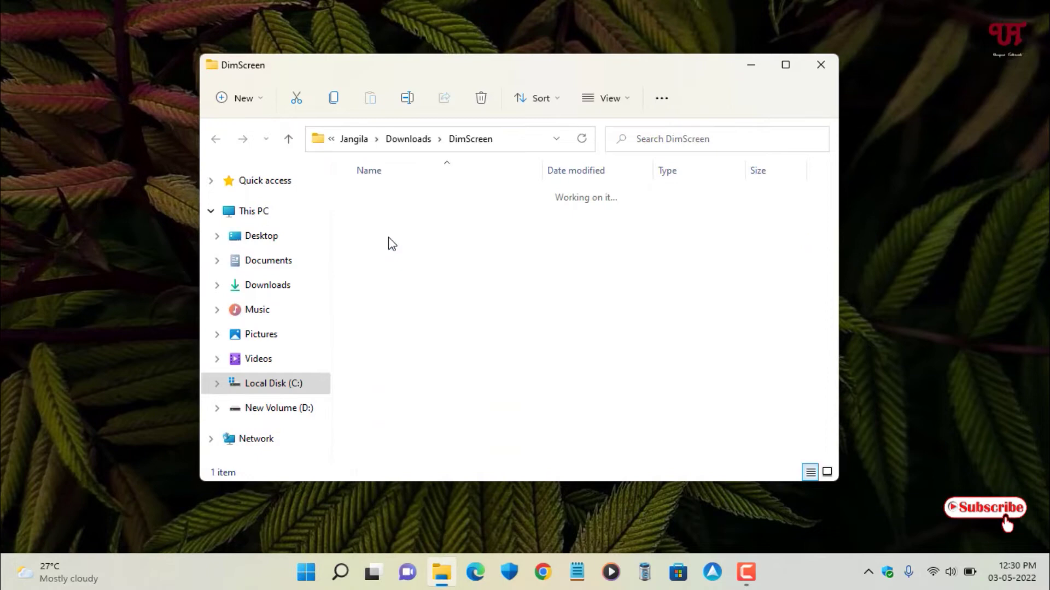
{"action": "double_click", "coordinate": [401, 200]}
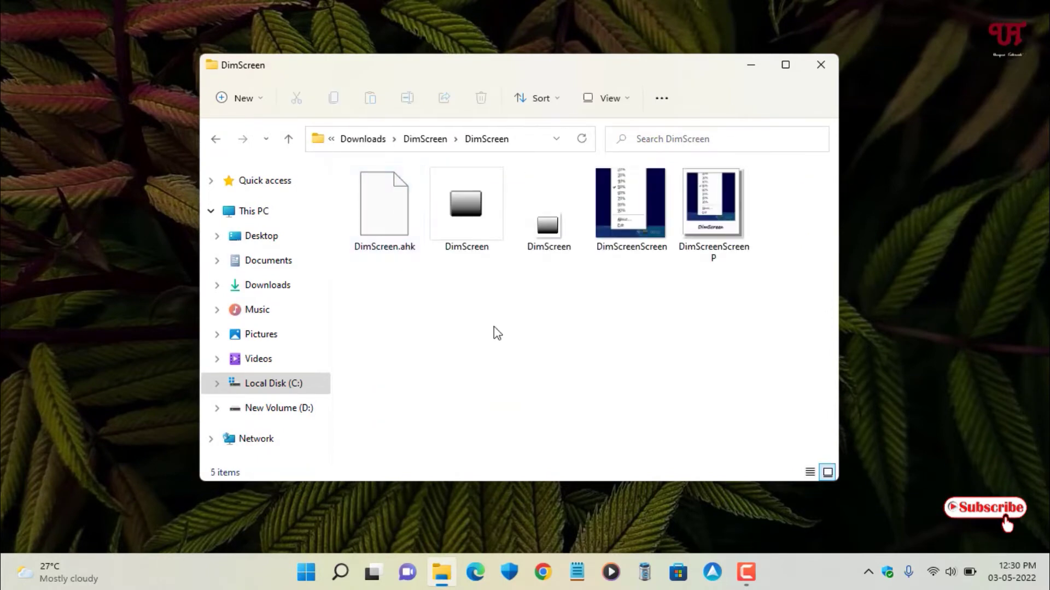
{"action": "left_click", "coordinate": [461, 231]}
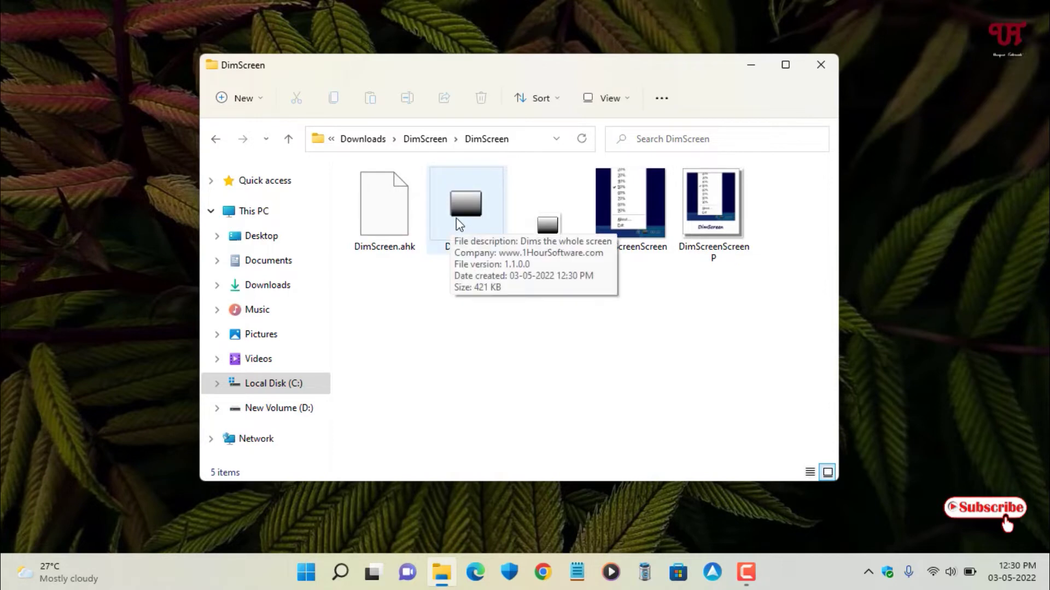
{"action": "double_click", "coordinate": [456, 218]}
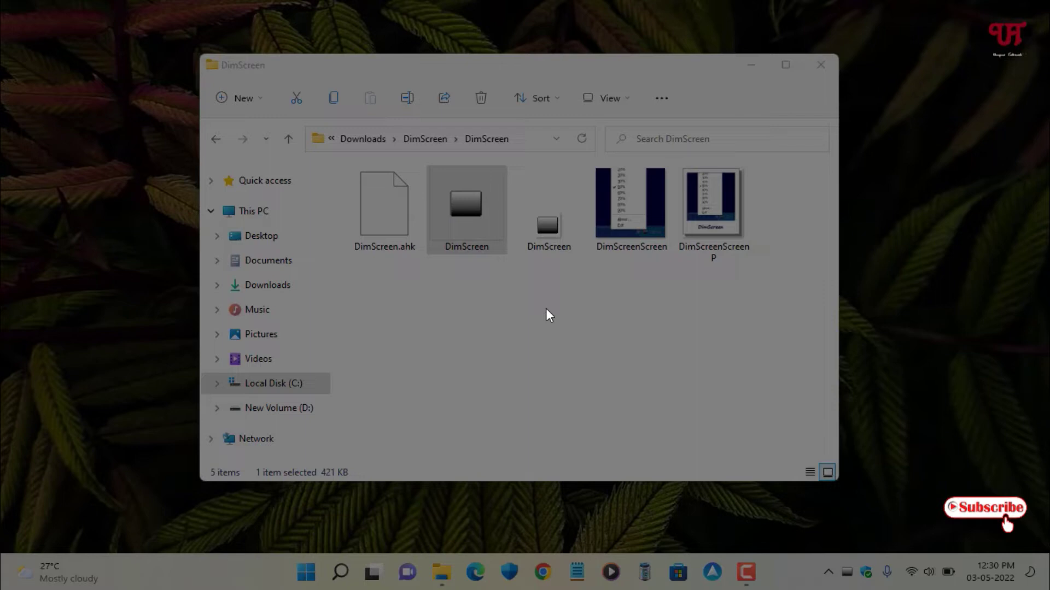
Step: Switch DimScreen's tray dimming level through 10% and 0%, ending at 20%
{"action": "right_click", "coordinate": [848, 574]}
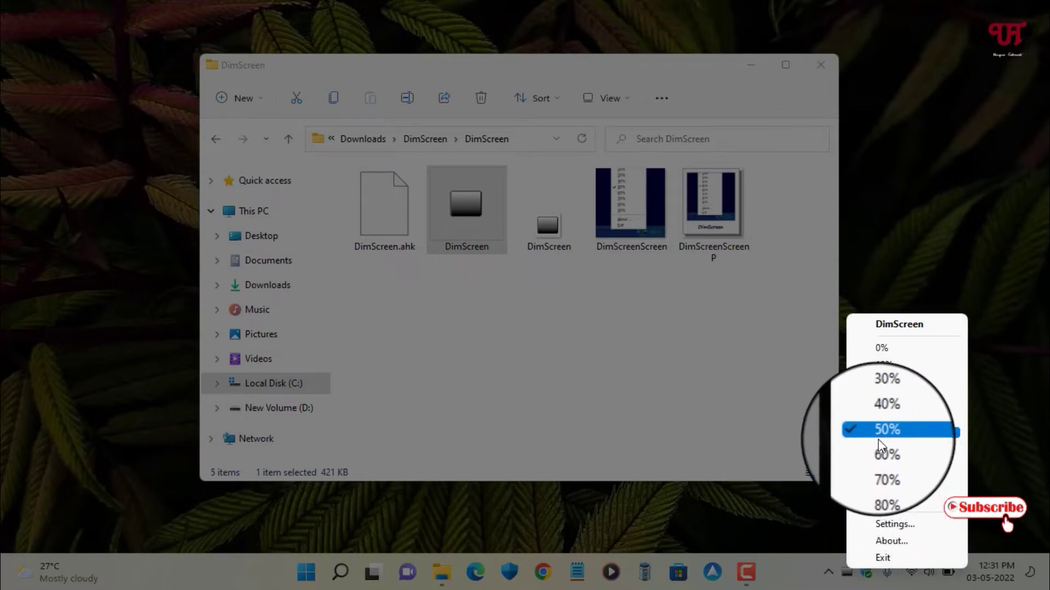
{"action": "left_click", "coordinate": [884, 367]}
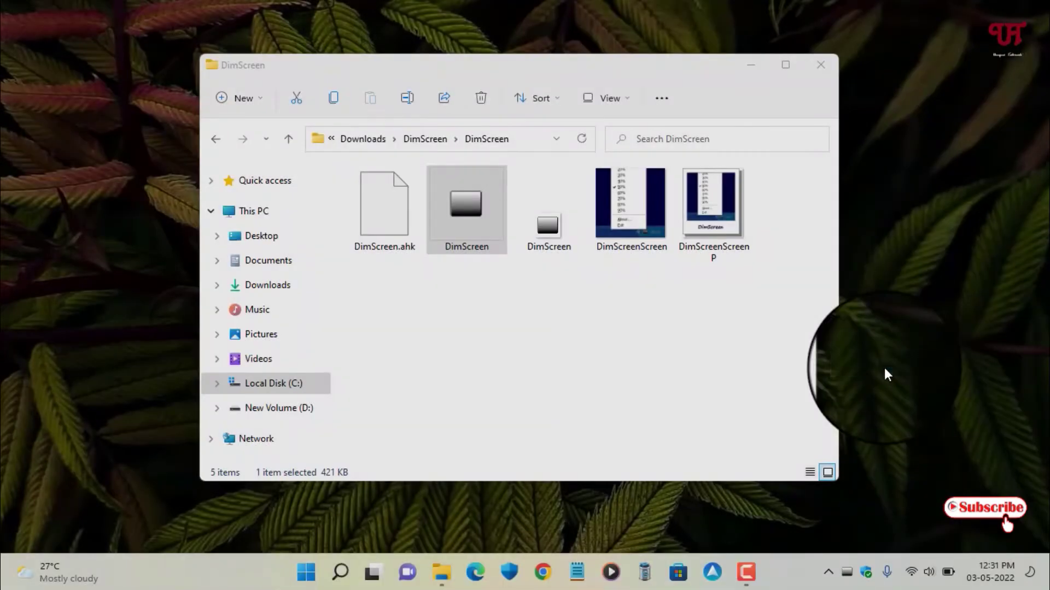
{"action": "right_click", "coordinate": [847, 572]}
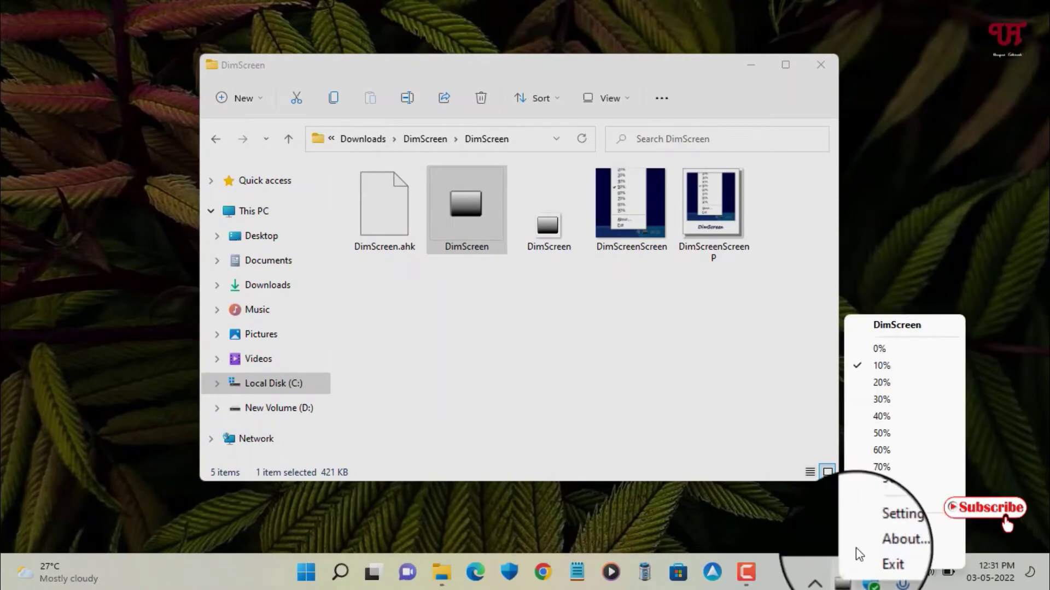
{"action": "left_click", "coordinate": [878, 350]}
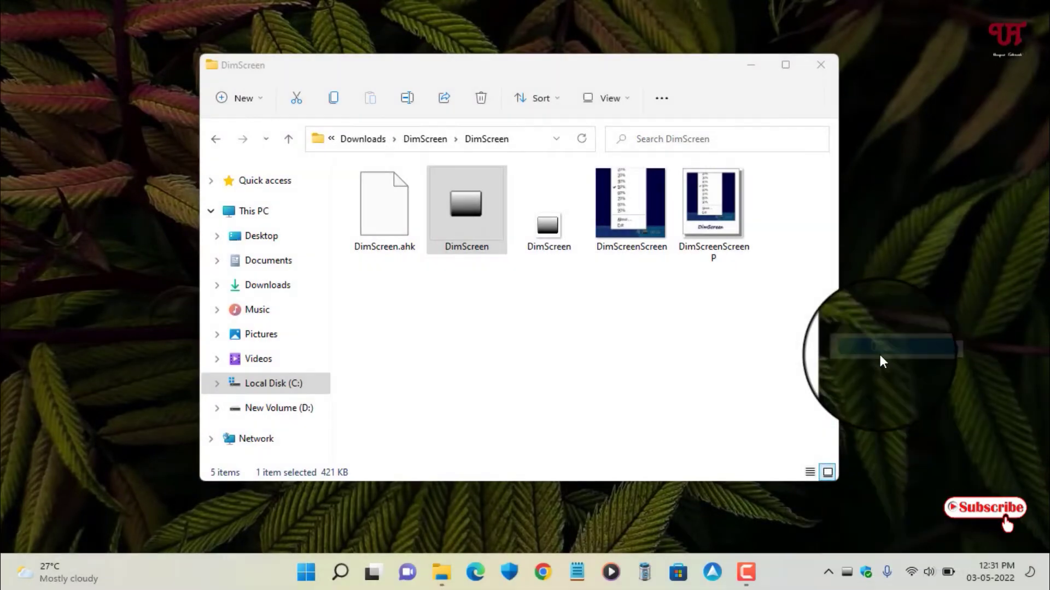
{"action": "right_click", "coordinate": [847, 573]}
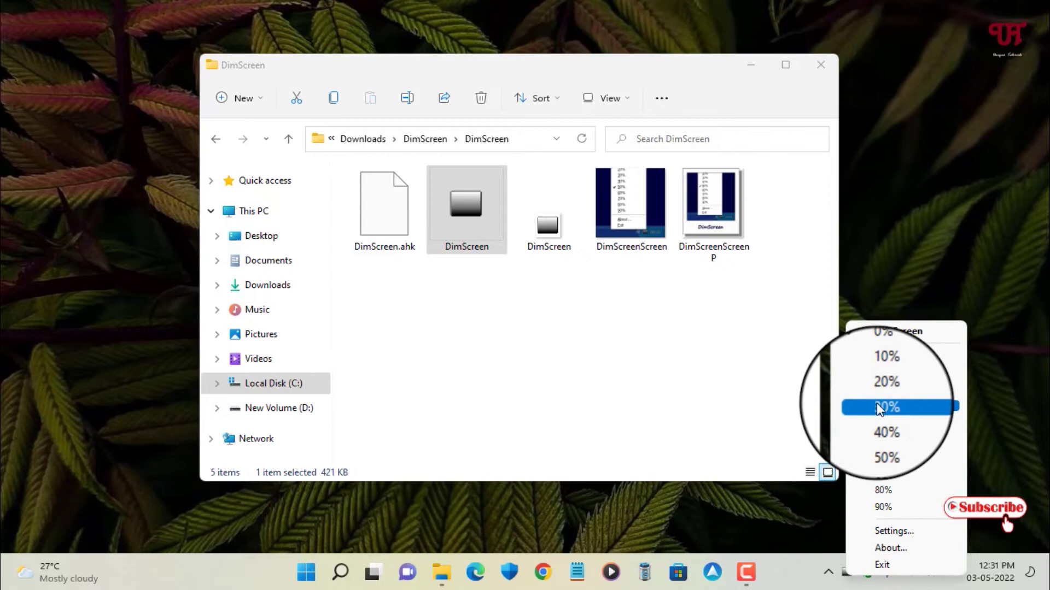
{"action": "left_click", "coordinate": [877, 389]}
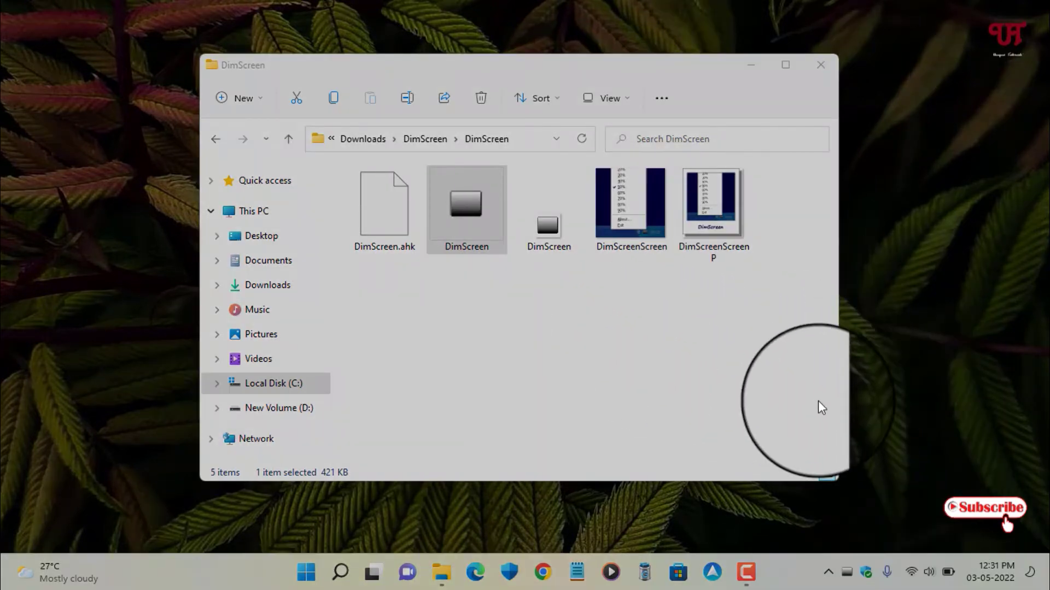
{"action": "left_click", "coordinate": [928, 574]}
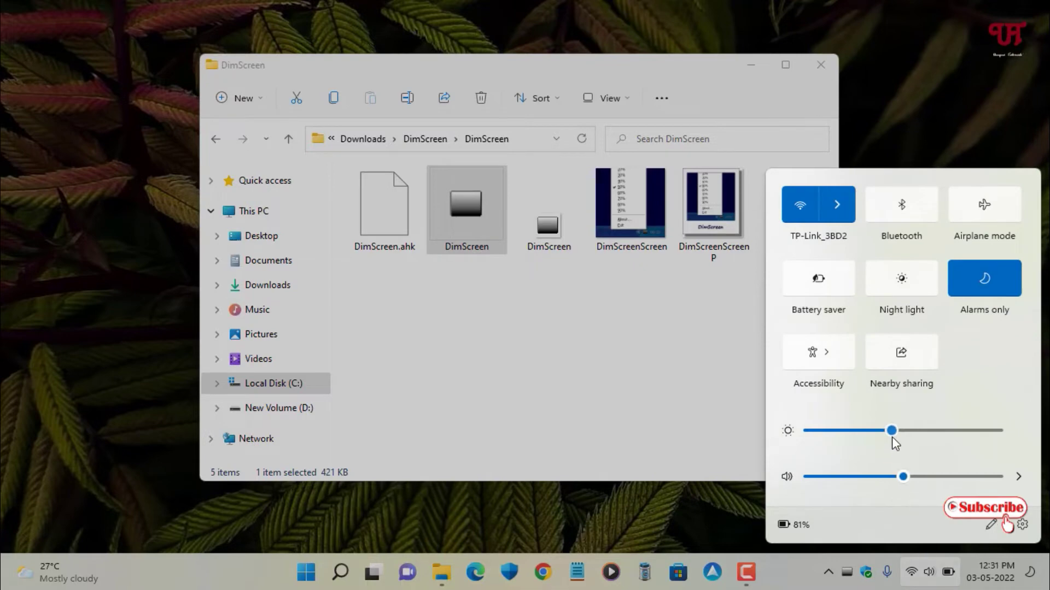
{"action": "mouse_move", "coordinate": [891, 438]}
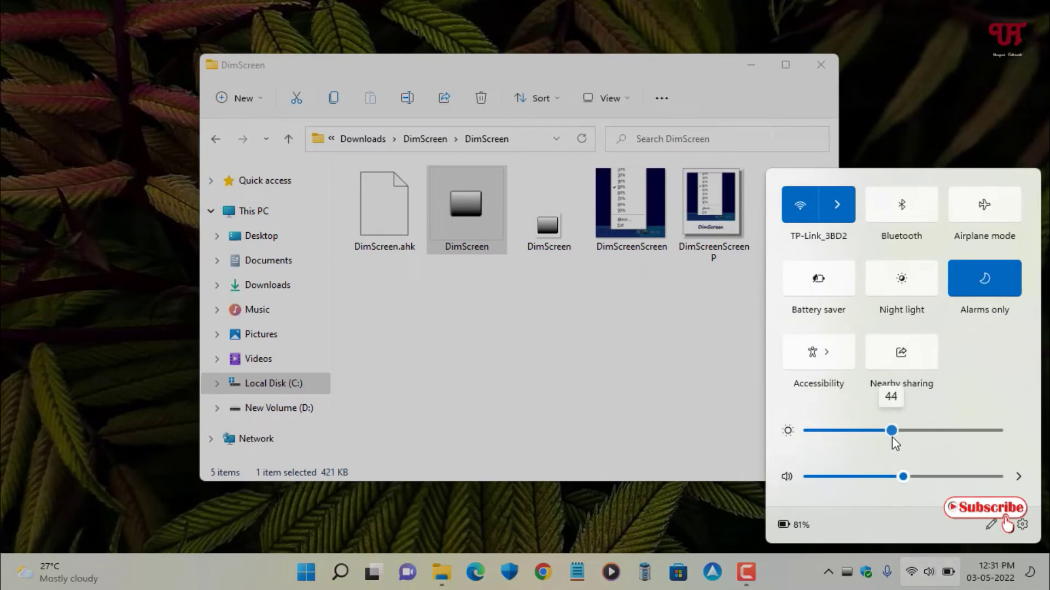
{"action": "left_click", "coordinate": [723, 392]}
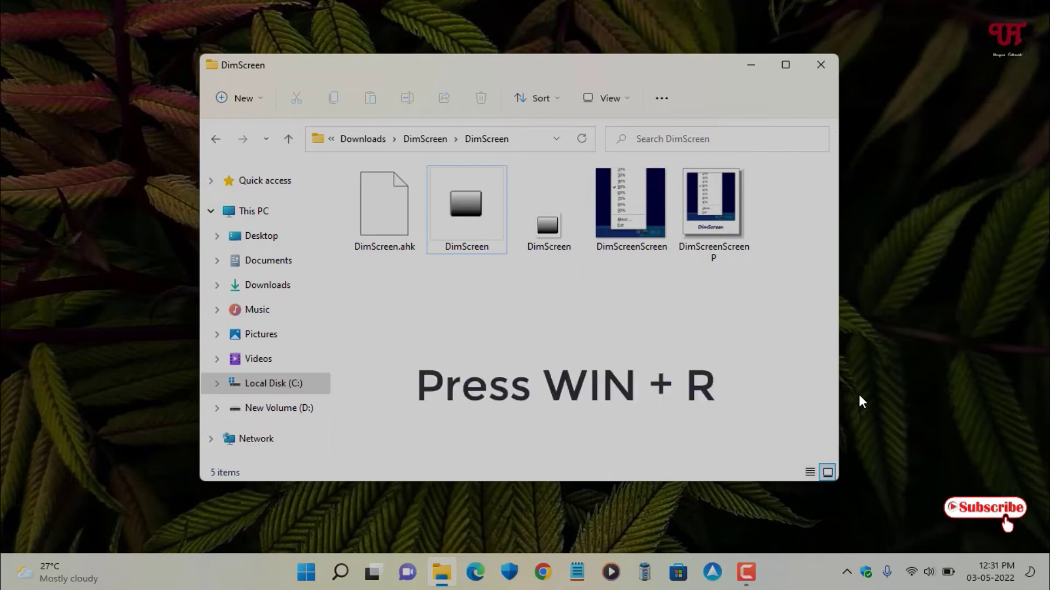
Step: Open the Startup folder with the shell:startup Run command
{"action": "key", "text": "super+r"}
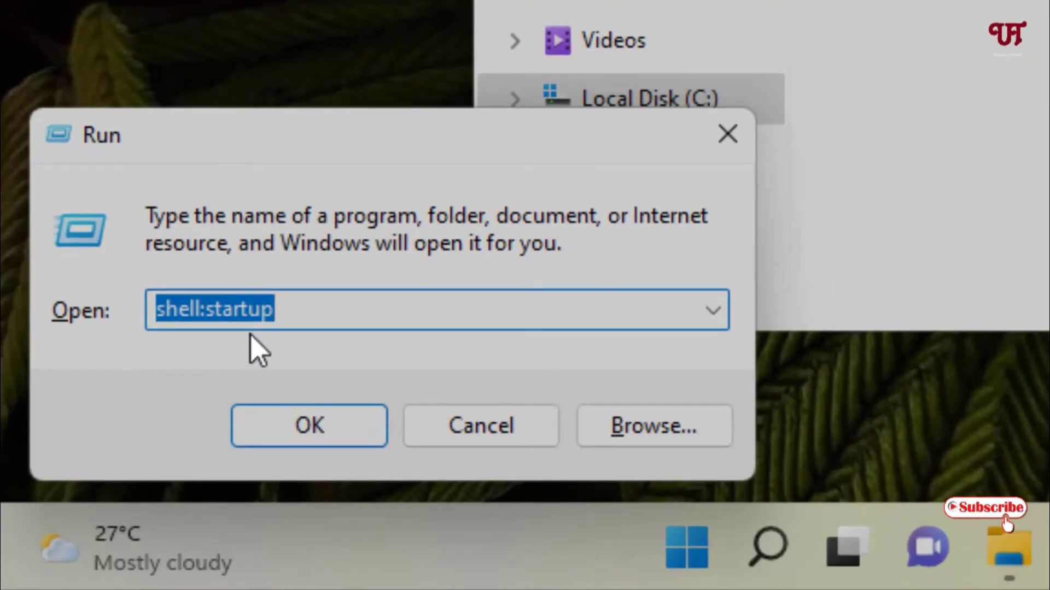
{"action": "left_click", "coordinate": [316, 433]}
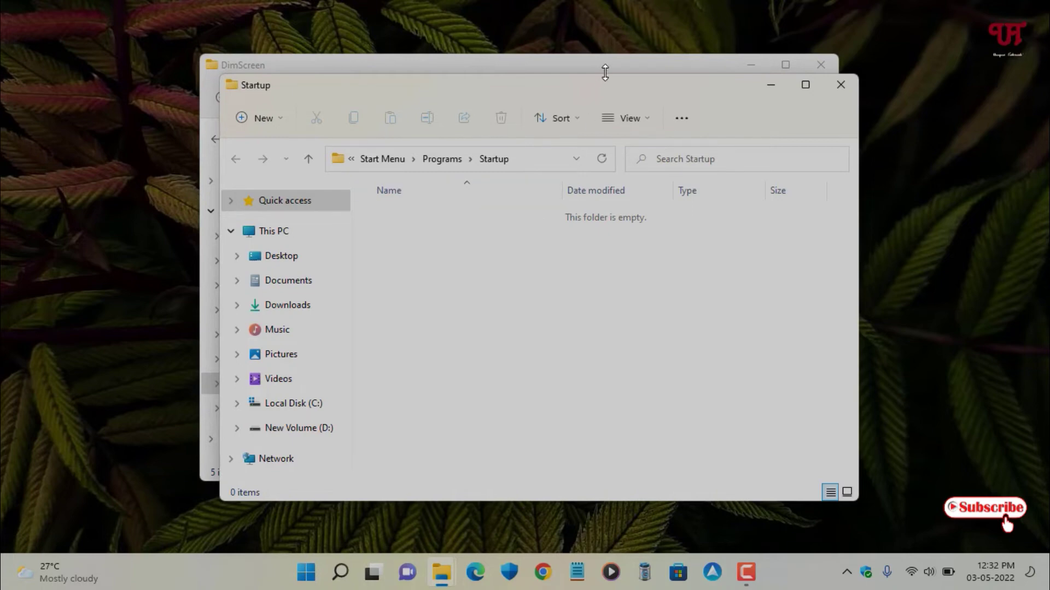
Step: Copy the DimScreen application into the Startup folder and launch the pasted copy
{"action": "left_click_drag", "start_coordinate": [611, 77], "coordinate": [929, 94]}
{"action": "right_click", "coordinate": [792, 251]}
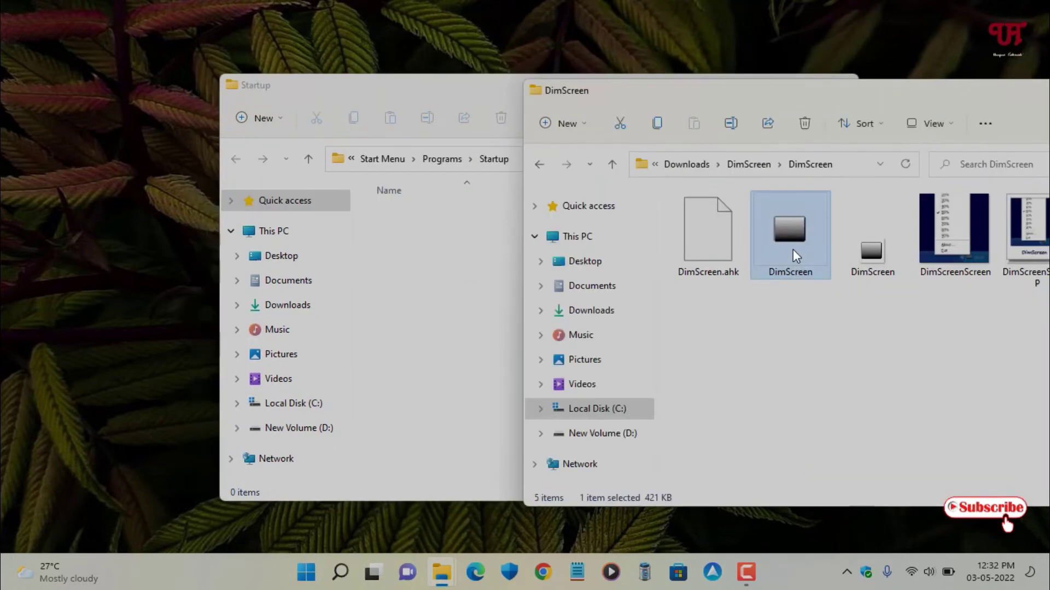
{"action": "left_click", "coordinate": [846, 272]}
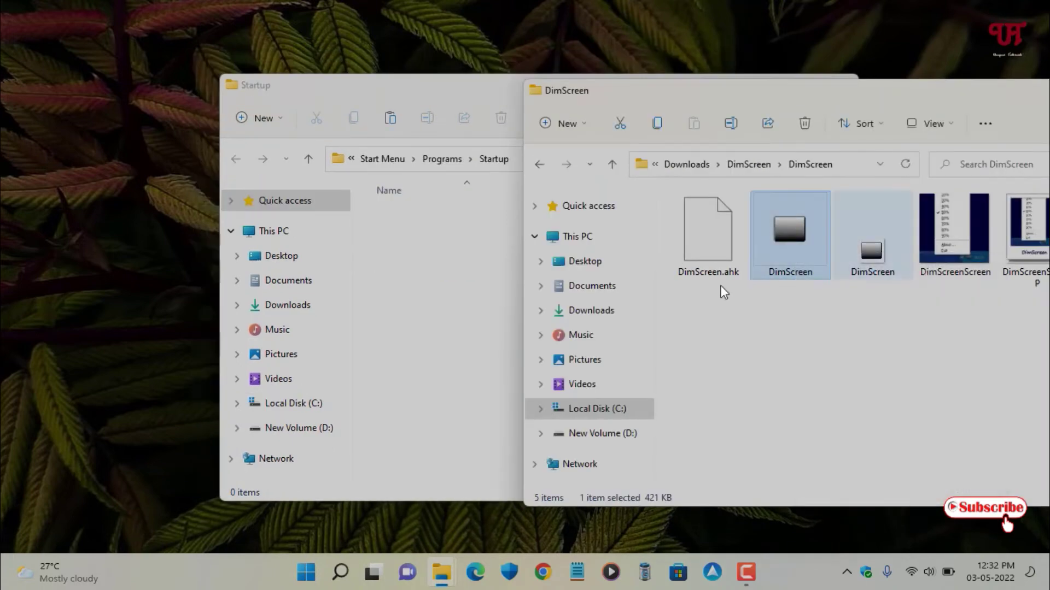
{"action": "left_click", "coordinate": [453, 287]}
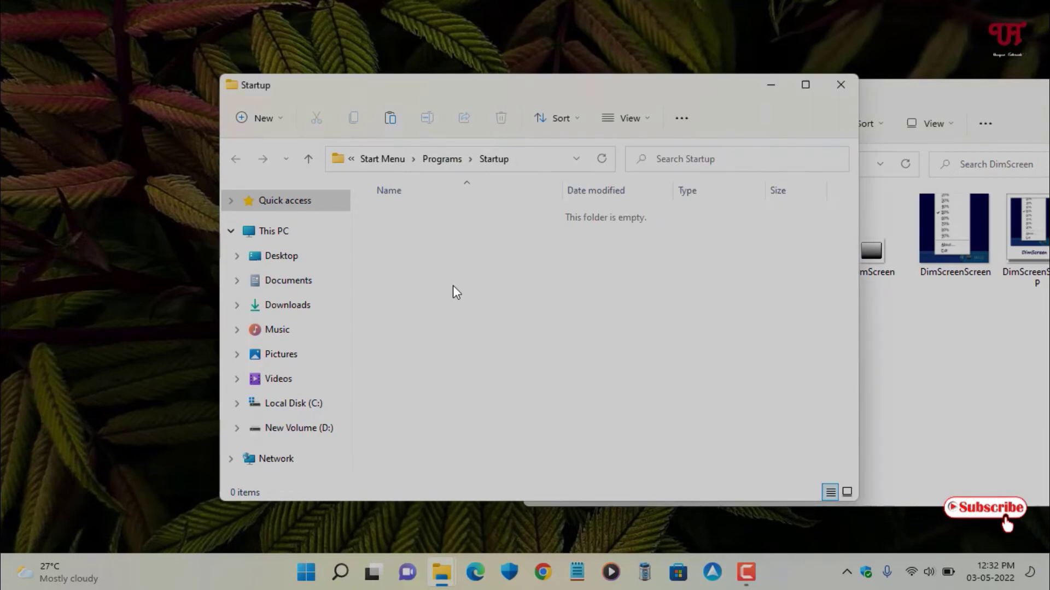
{"action": "right_click", "coordinate": [452, 285]}
{"action": "left_click", "coordinate": [472, 302]}
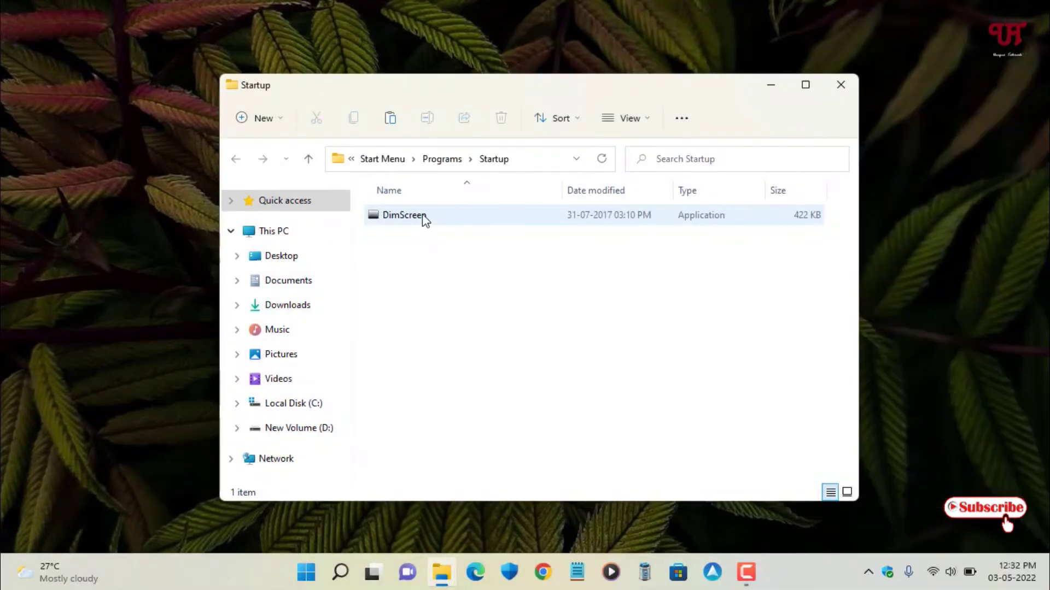
{"action": "mouse_move", "coordinate": [422, 215]}
{"action": "double_click", "coordinate": [428, 224]}
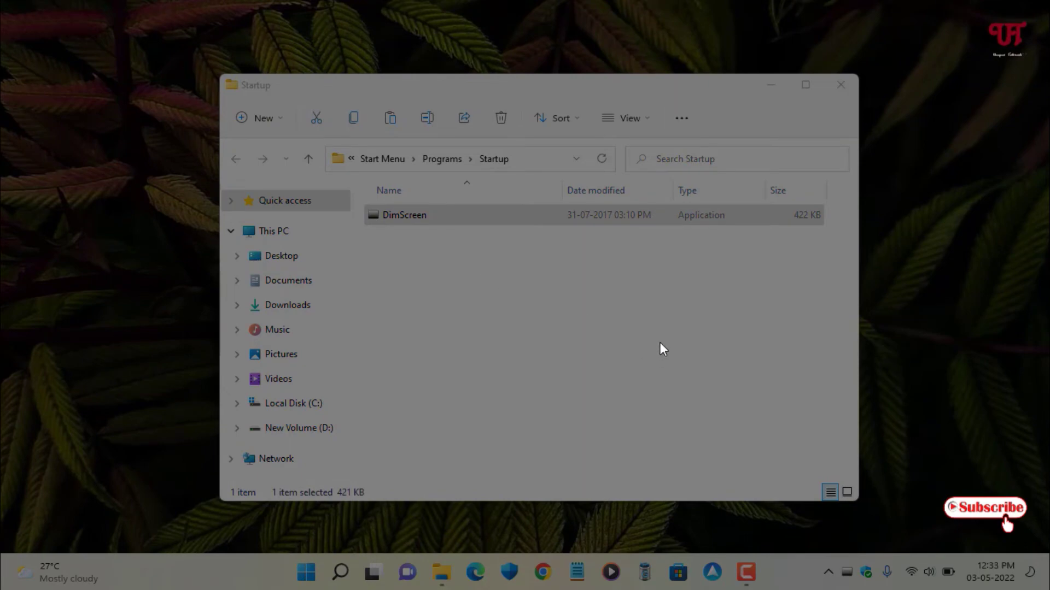
Step: Change DimScreen's Startup dimming setting from 50 to 20 and save it
{"action": "right_click", "coordinate": [847, 574]}
{"action": "left_click", "coordinate": [896, 528]}
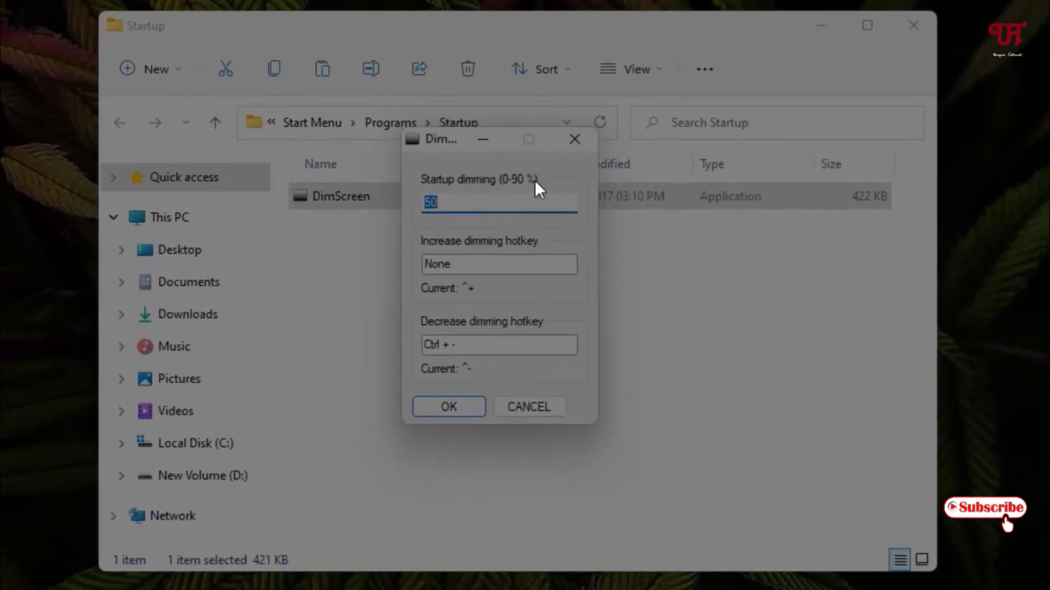
{"action": "left_click", "coordinate": [450, 202]}
{"action": "key", "text": "BackSpace"}
{"action": "key", "text": "BackSpace"}
{"action": "type", "text": "20"}
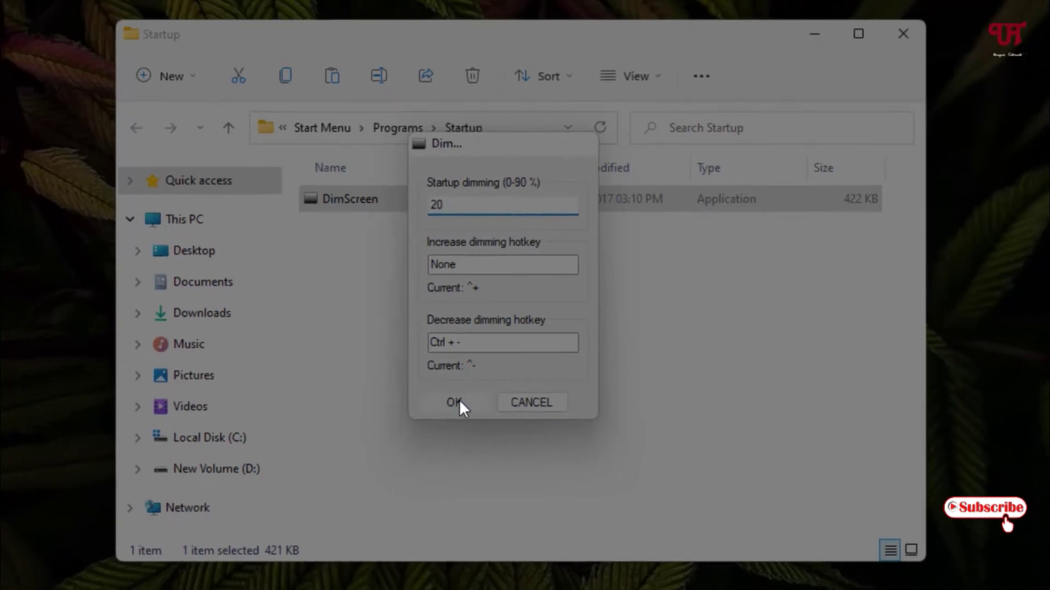
{"action": "left_click", "coordinate": [459, 402]}
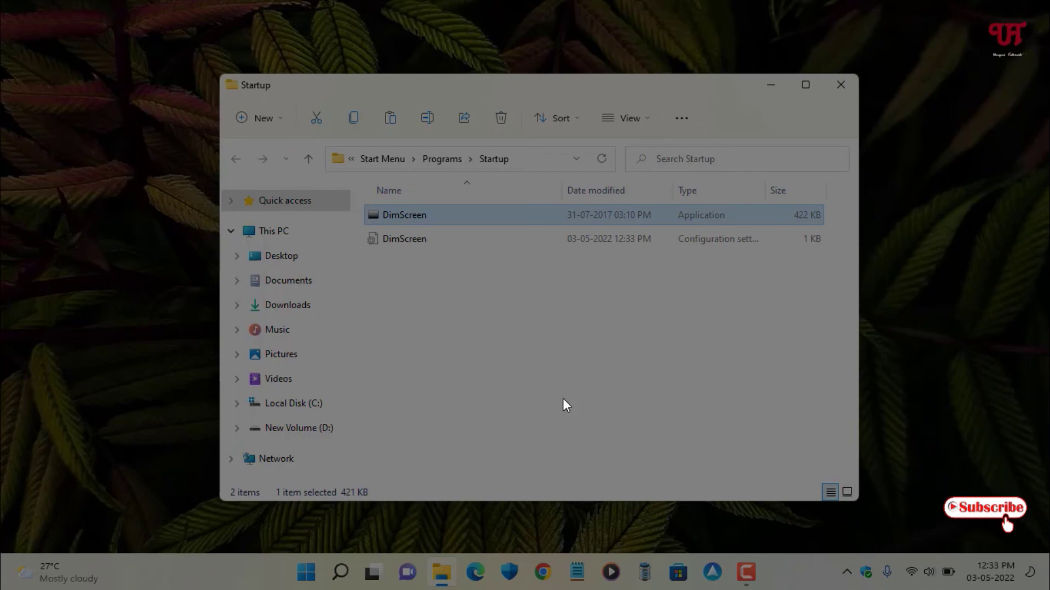
Step: Close the Startup folder window
{"action": "left_click", "coordinate": [840, 91]}
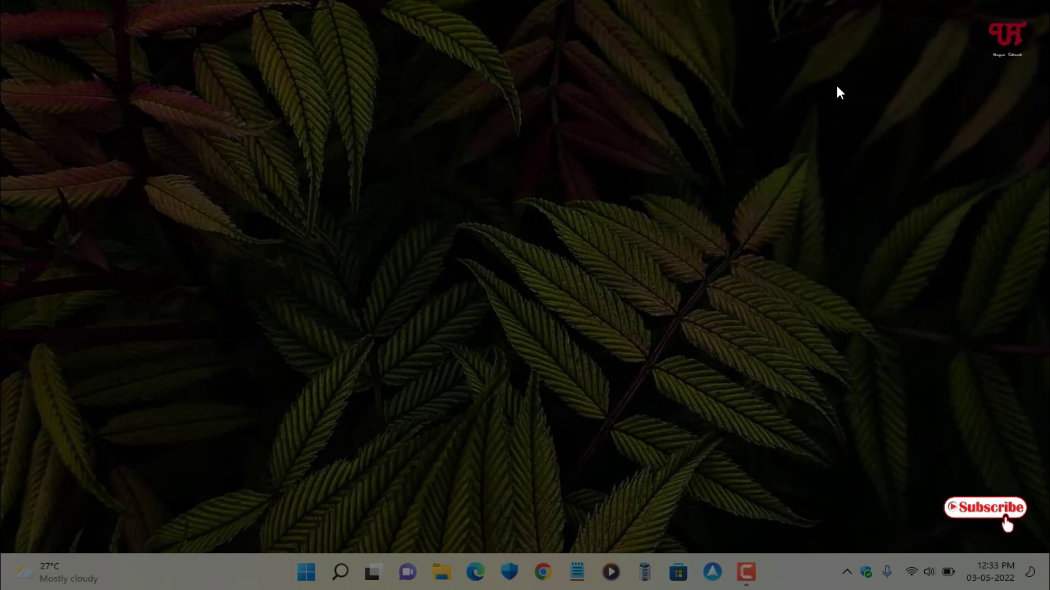